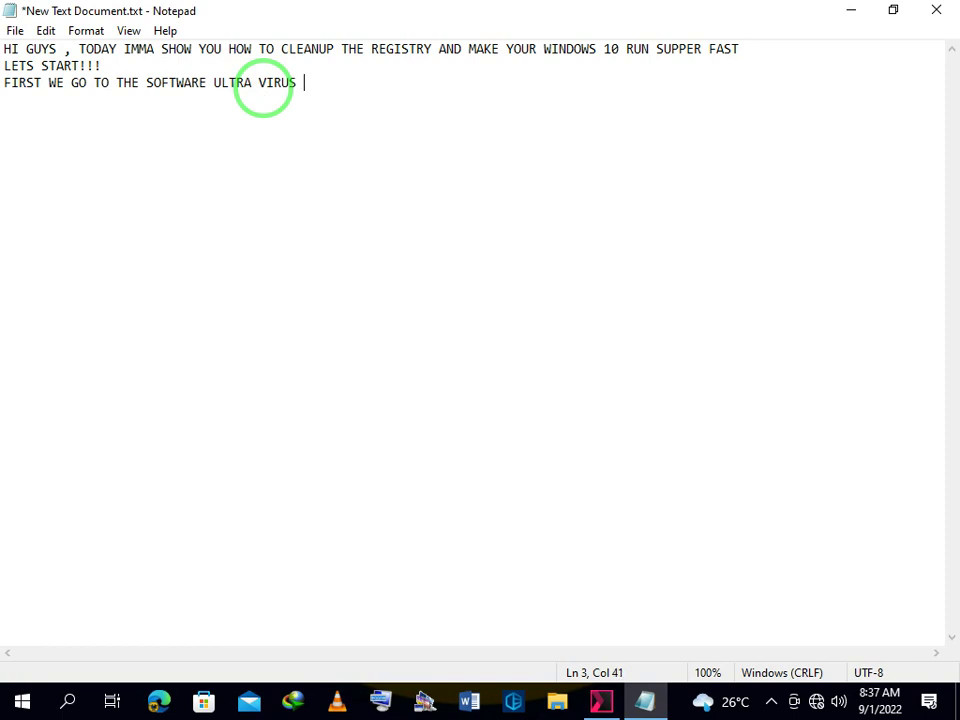
Complete the third line with "KILLER IN WHICH I WILL LEAVE A LINK IN THE DESCRIPTION FOR YOU TO DOWNLOAD"
text(LLER)
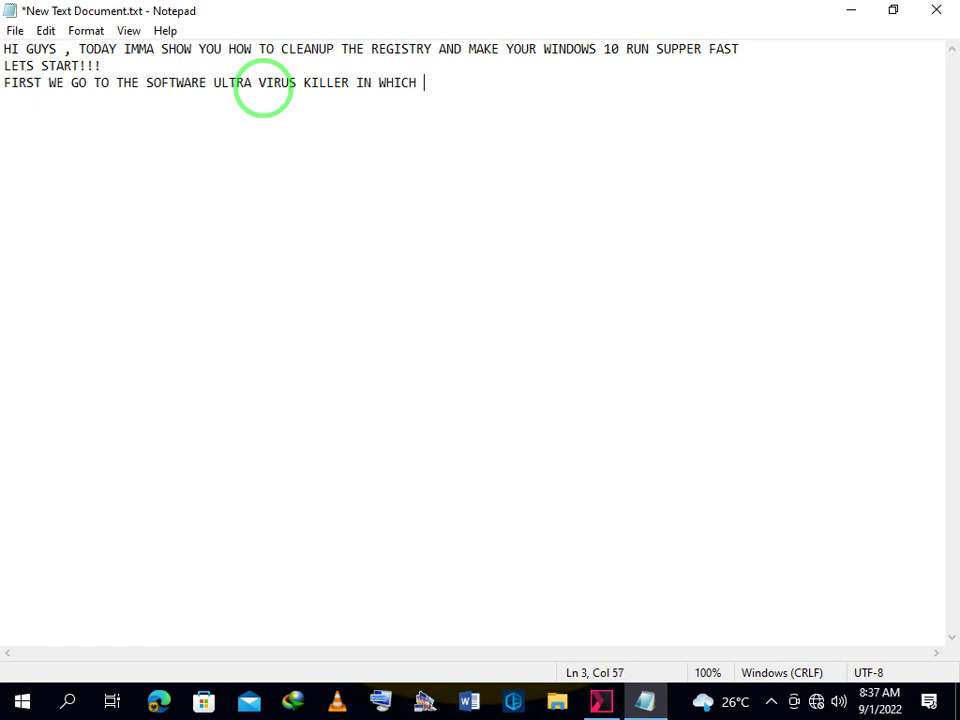
text(IN WHICH I WILL LEAVE A LINK IN T)
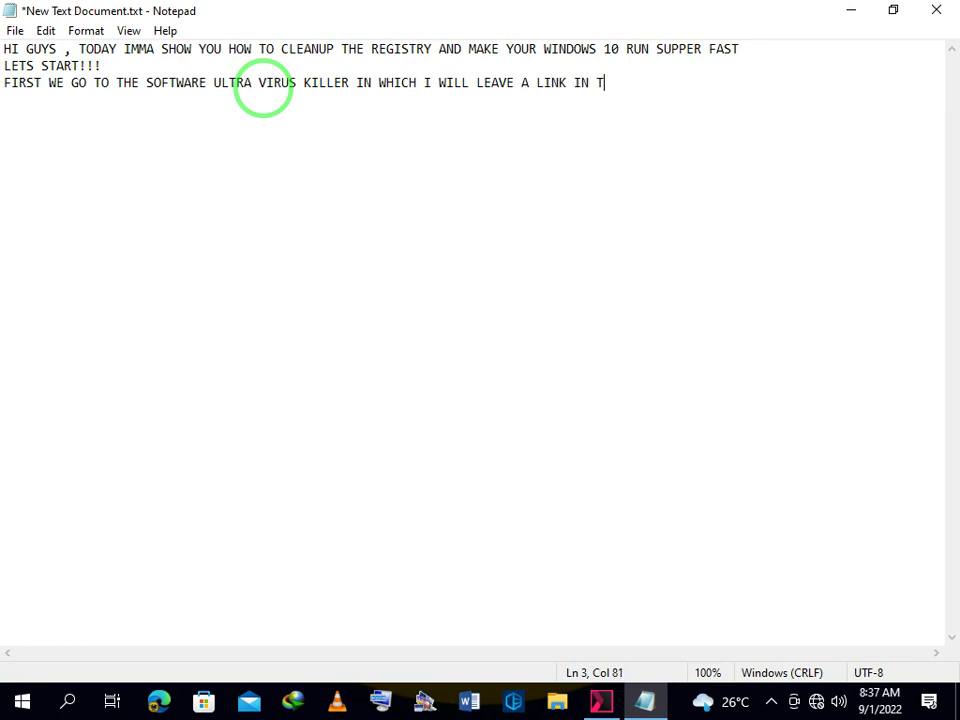
text(HE DESCRIPTION FOR)
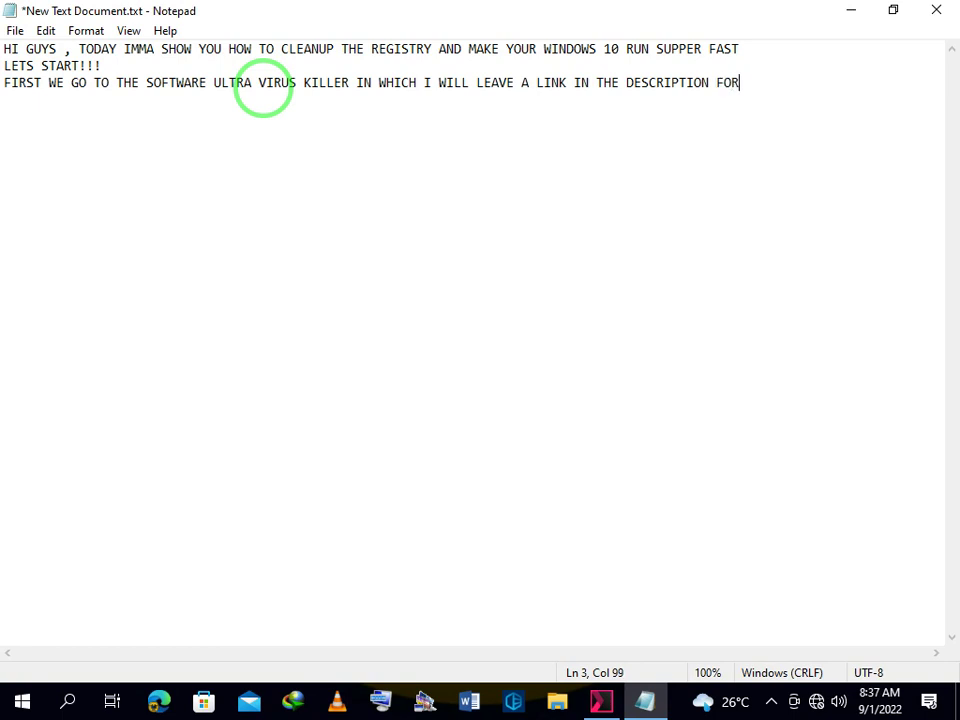
text( YOU TO DON)
key(BackSpace)
key(BackSpace)
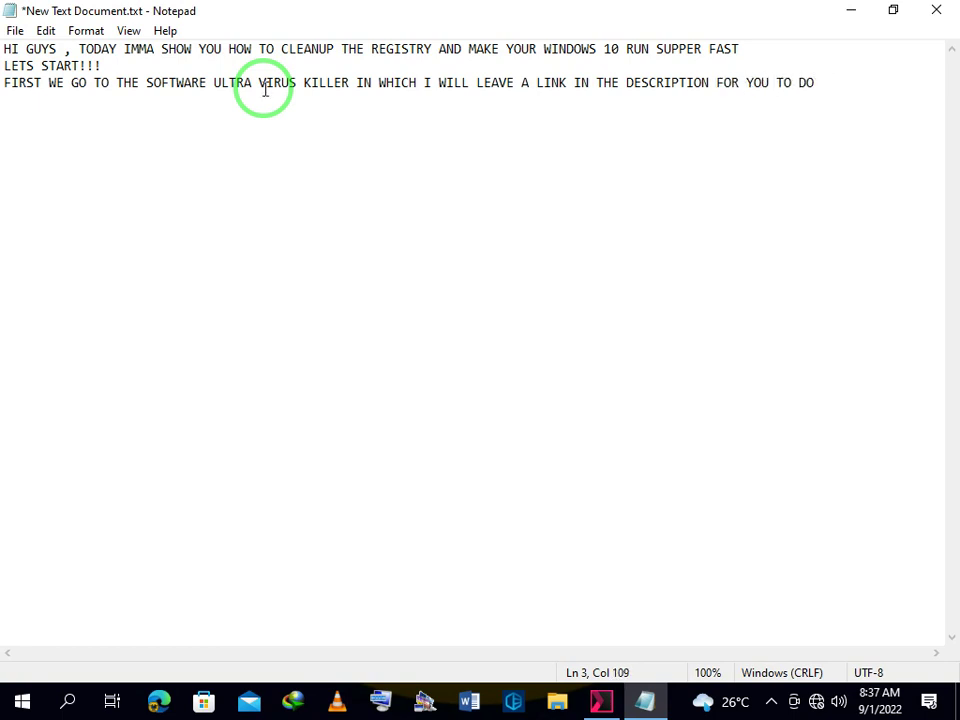
text(WNLOAD)
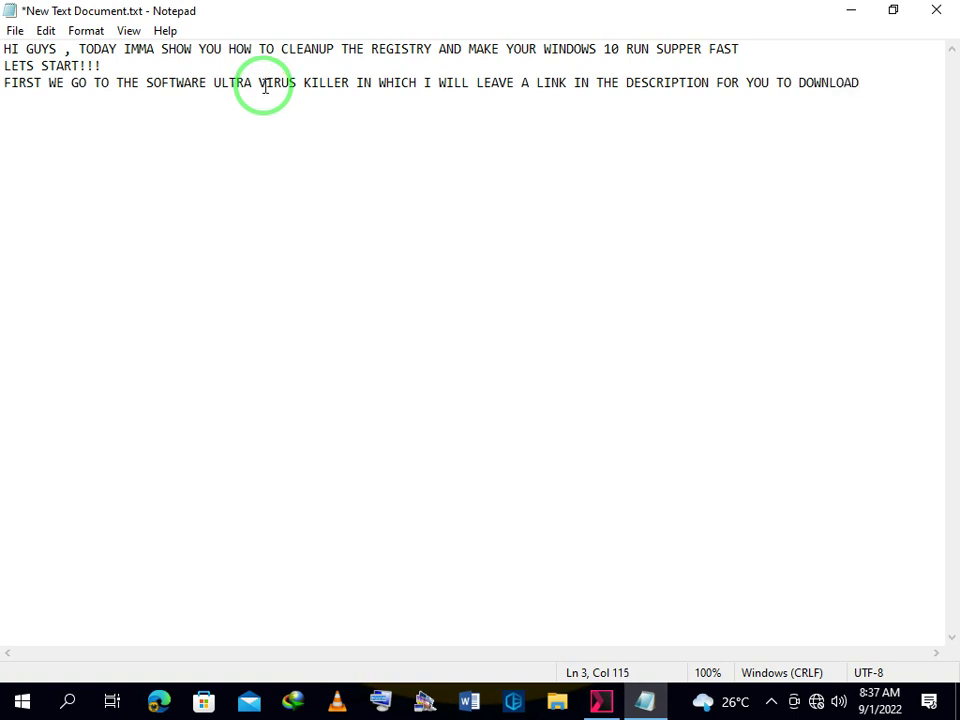
Enclose the software name ULTRA VIRUS KILLER in double quotation marks on the third line
click(210, 80)
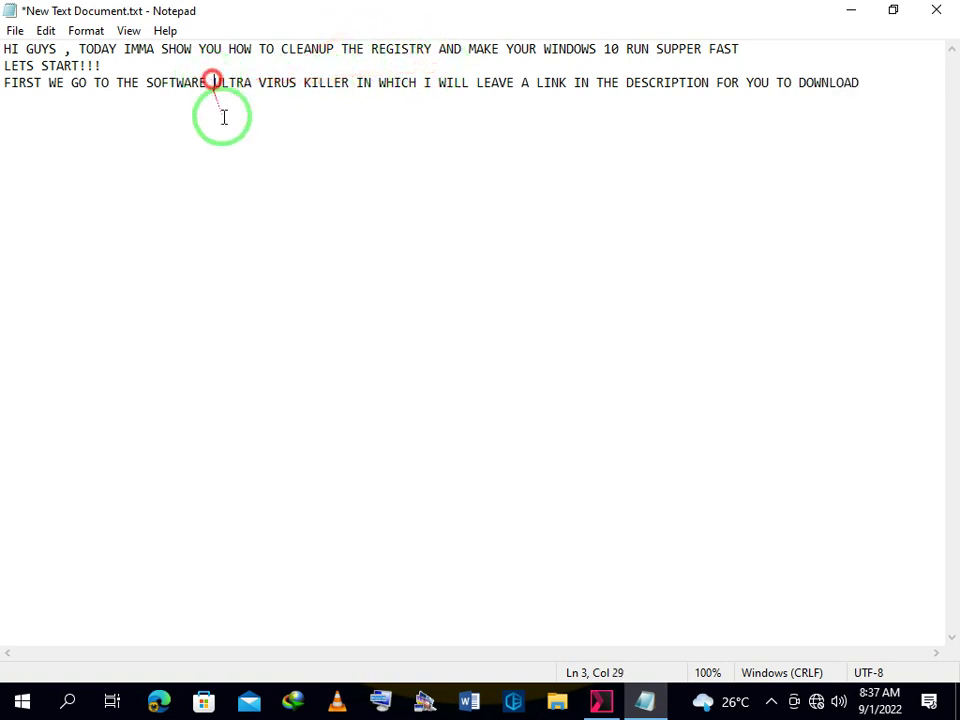
key(Right)
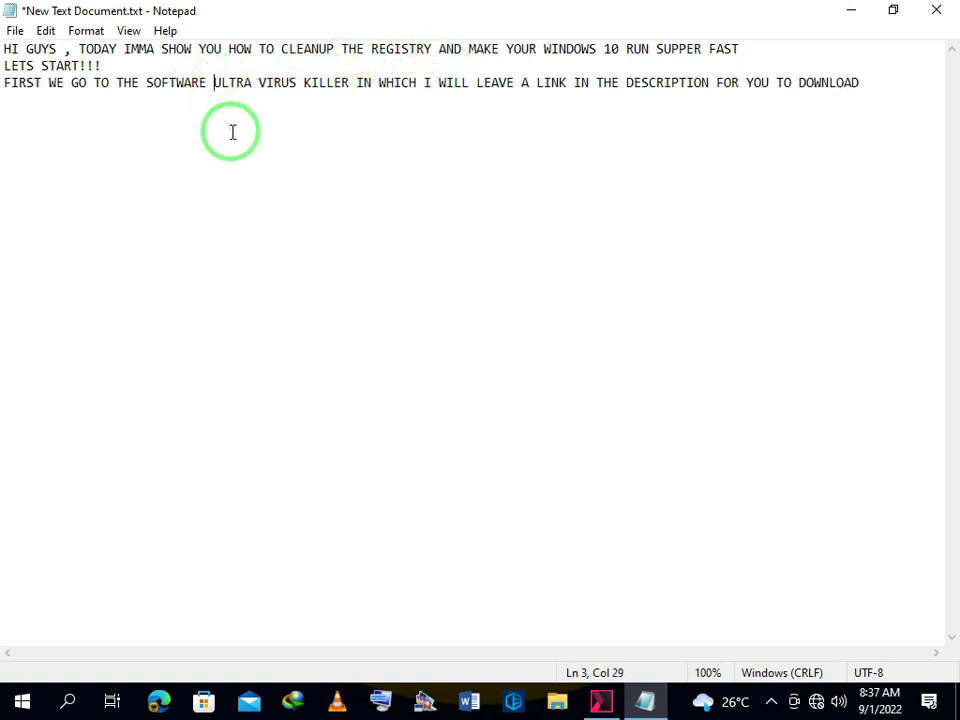
text(")
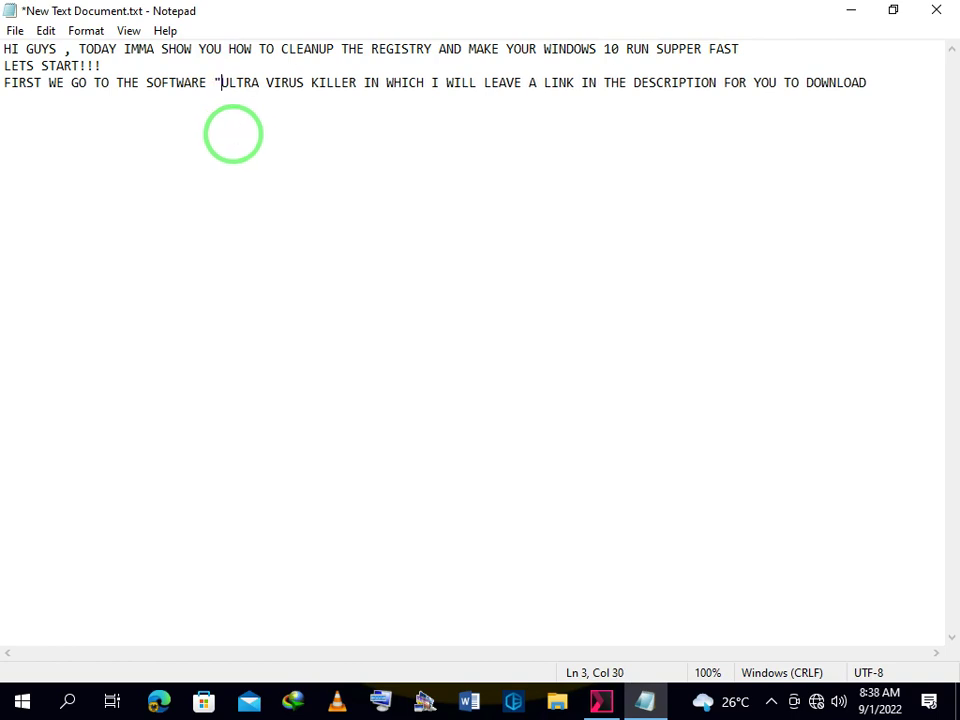
click(354, 82)
text(")
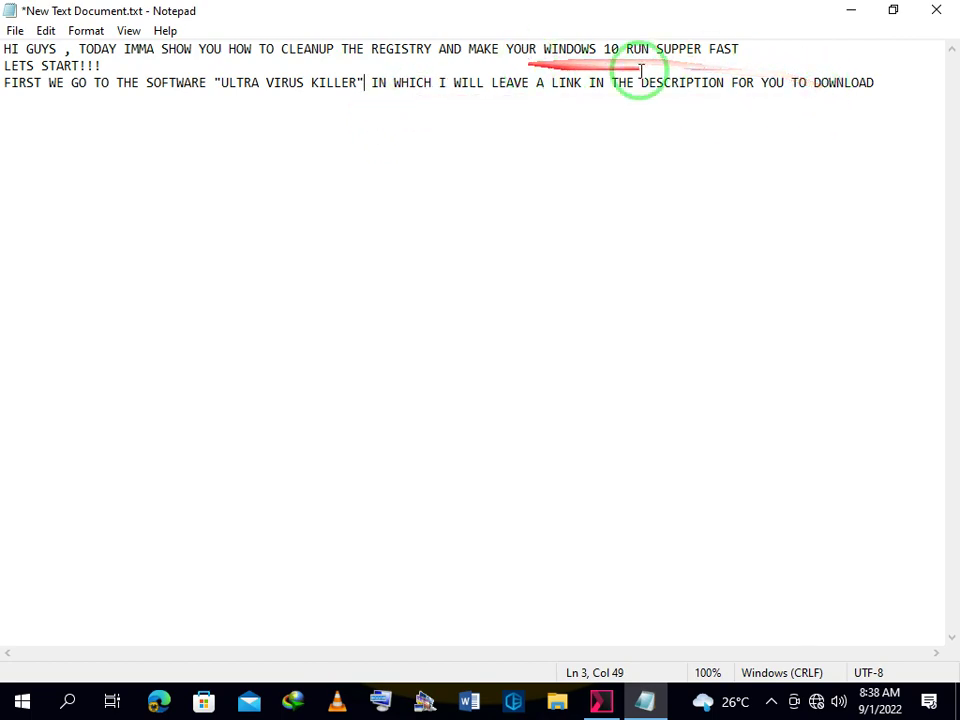
Minimize the notes, launch UVK - Ultra Virus Killer from the desktop, and decline the reboot with "Never ask again" selected
click(848, 20)
right_click(480, 240)
click(512, 286)
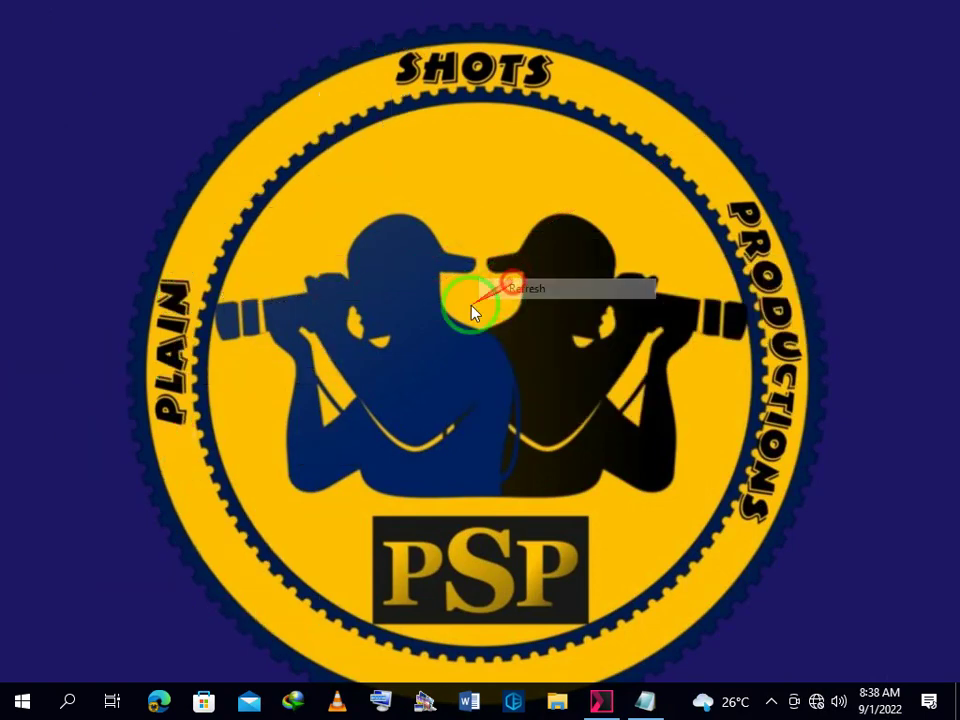
click(107, 365)
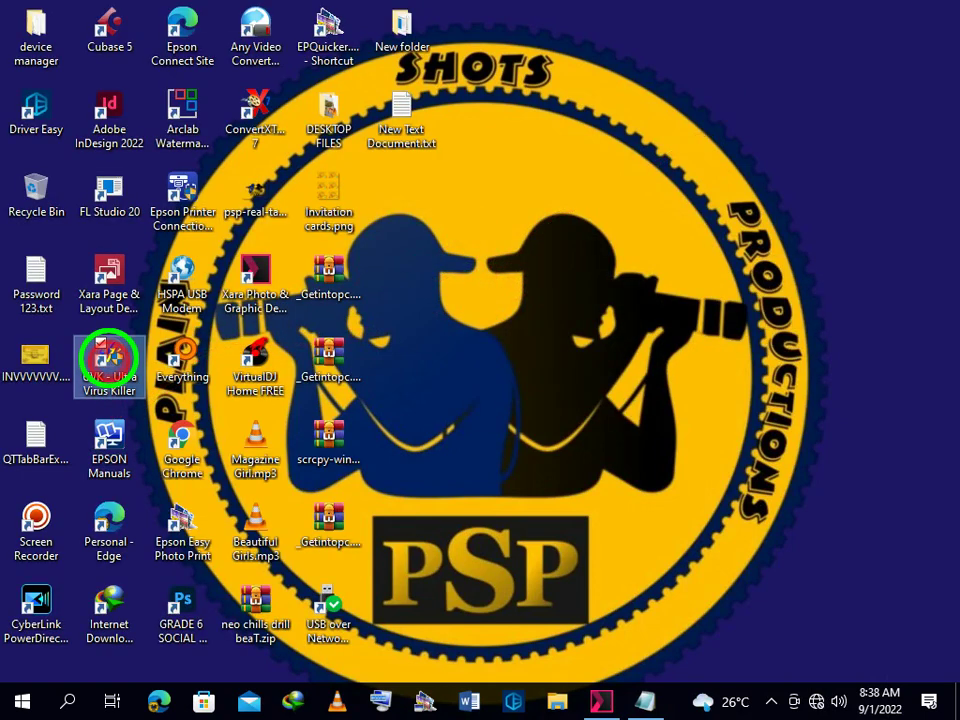
double_click(107, 360)
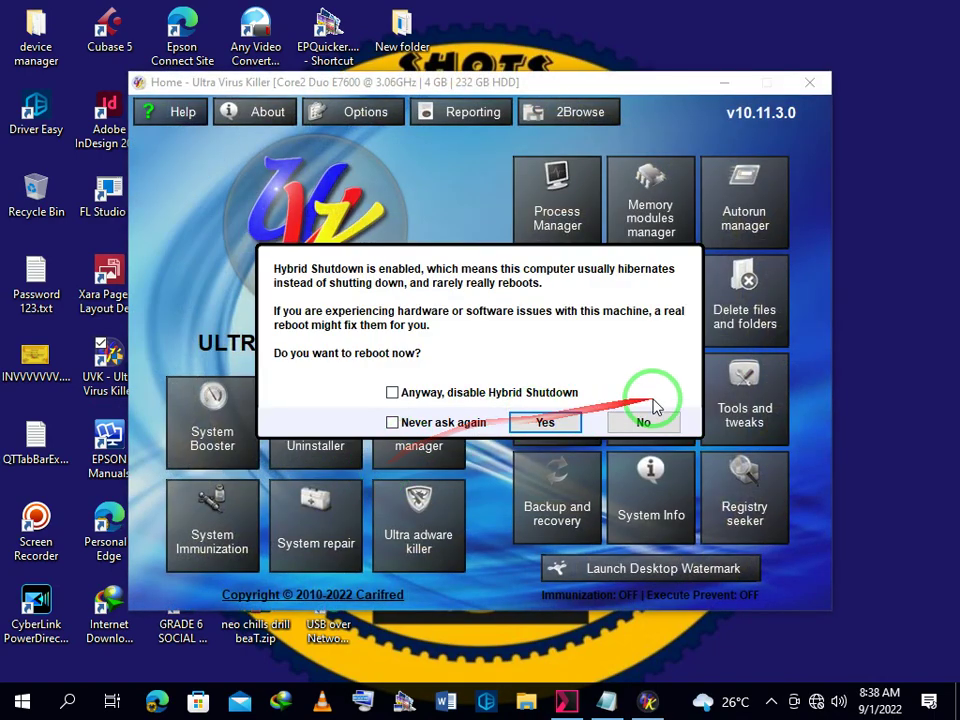
click(428, 424)
click(615, 423)
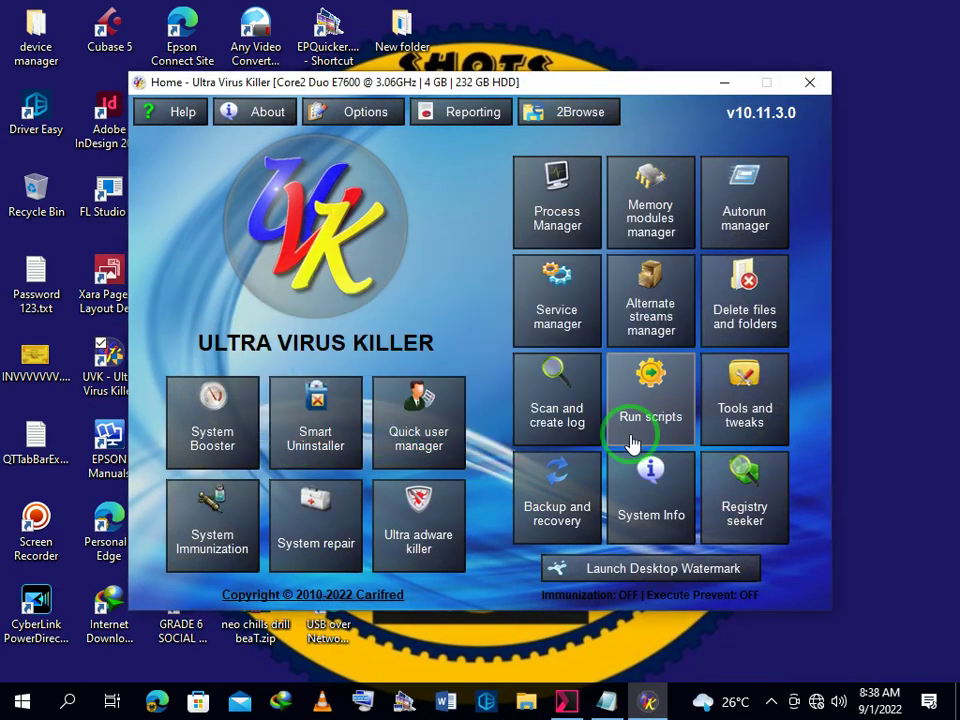
Open System repair in a maximized window and select the "Cleanup the registry" maintenance action
click(325, 540)
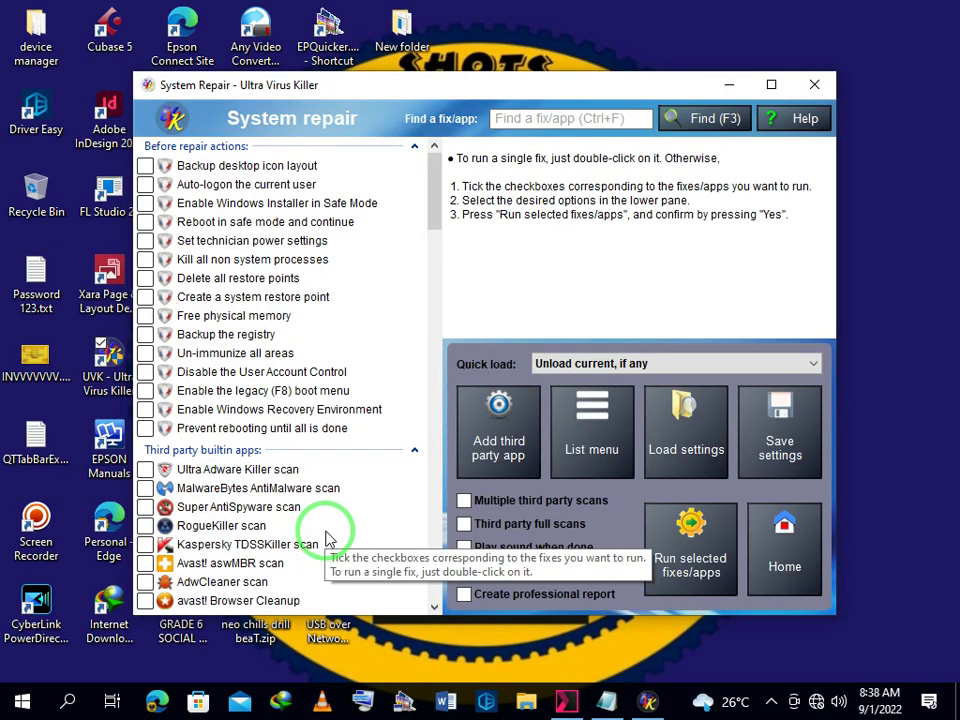
click(770, 84)
scroll(323, 253, down, 2)
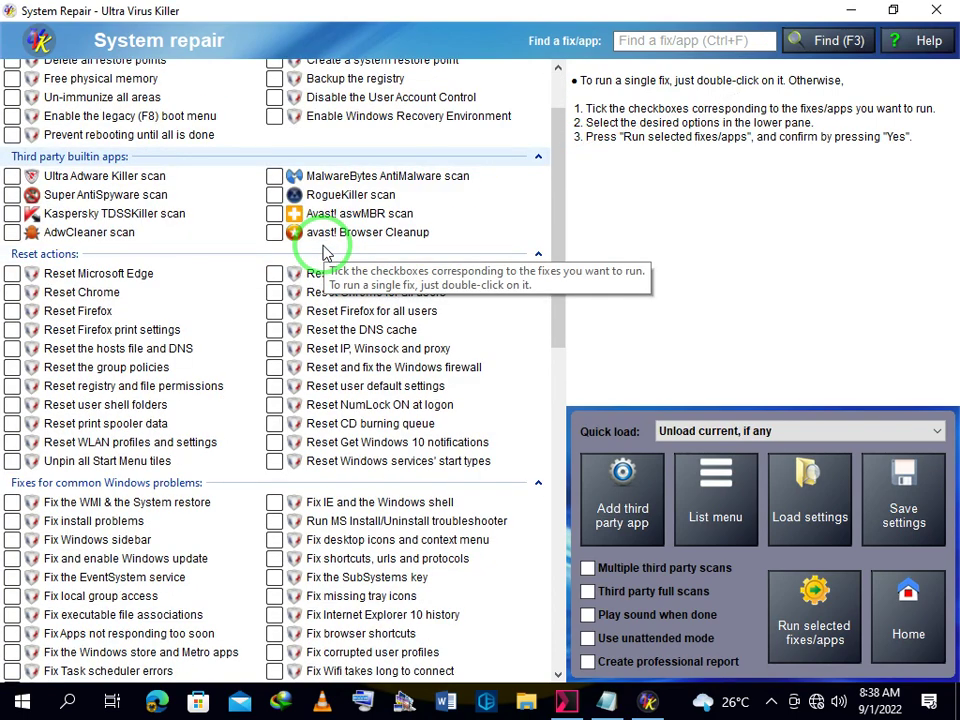
scroll(324, 246, down, 8)
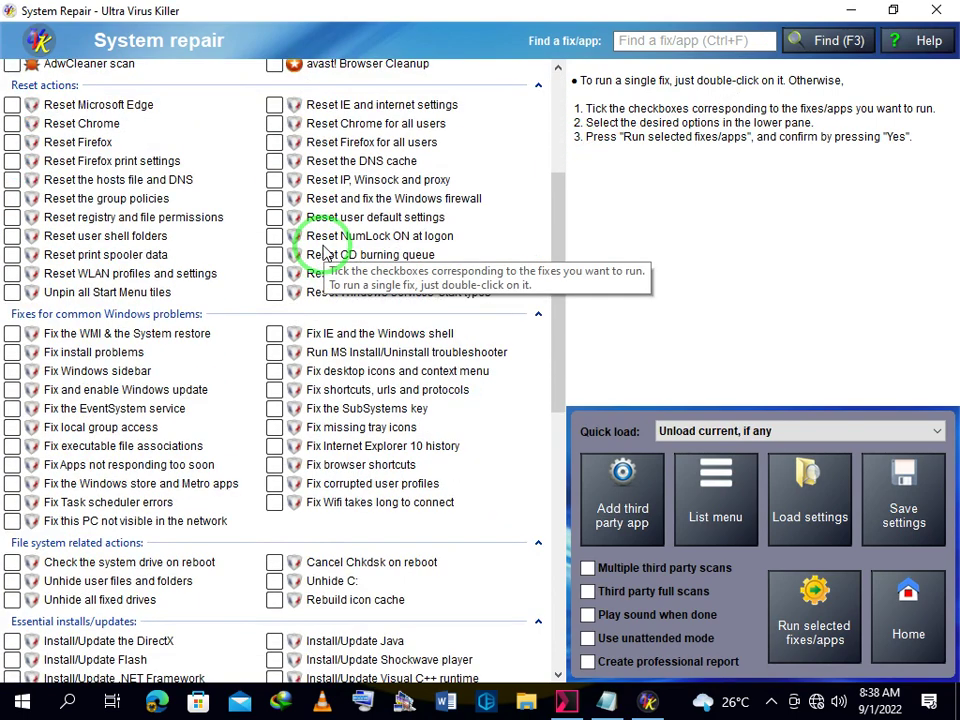
scroll(327, 248, down, 4)
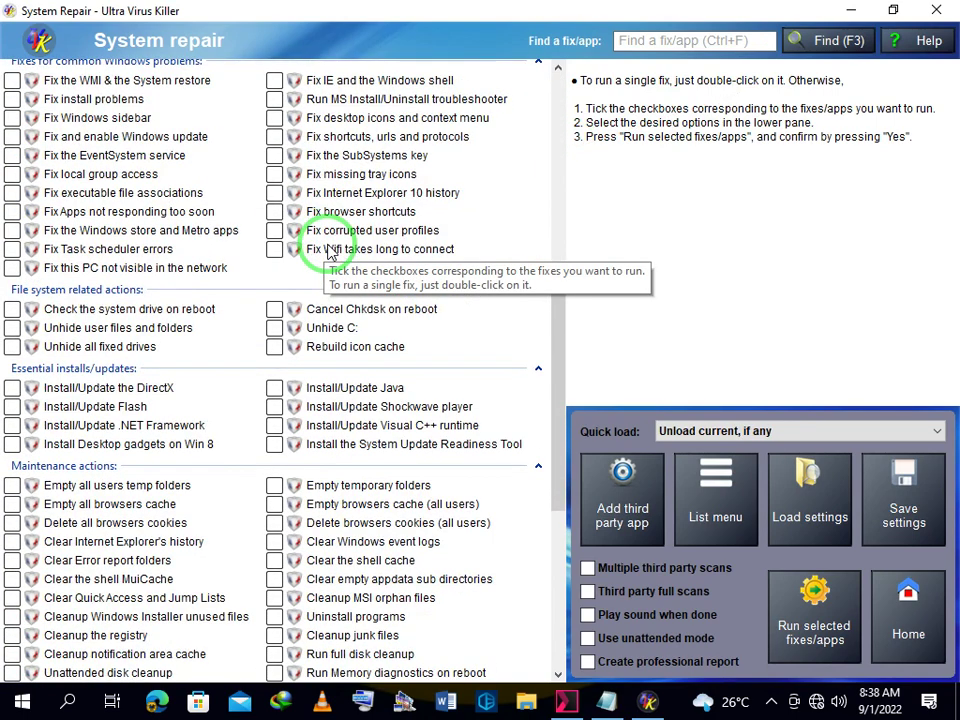
drag(560, 372, 561, 408)
click(80, 462)
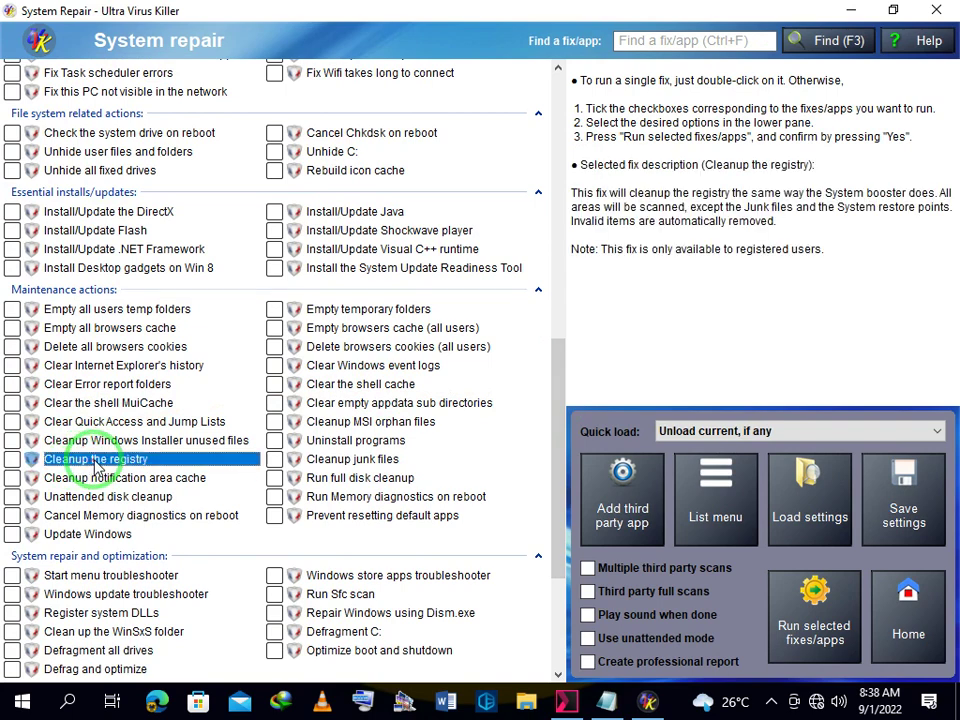
click(12, 459)
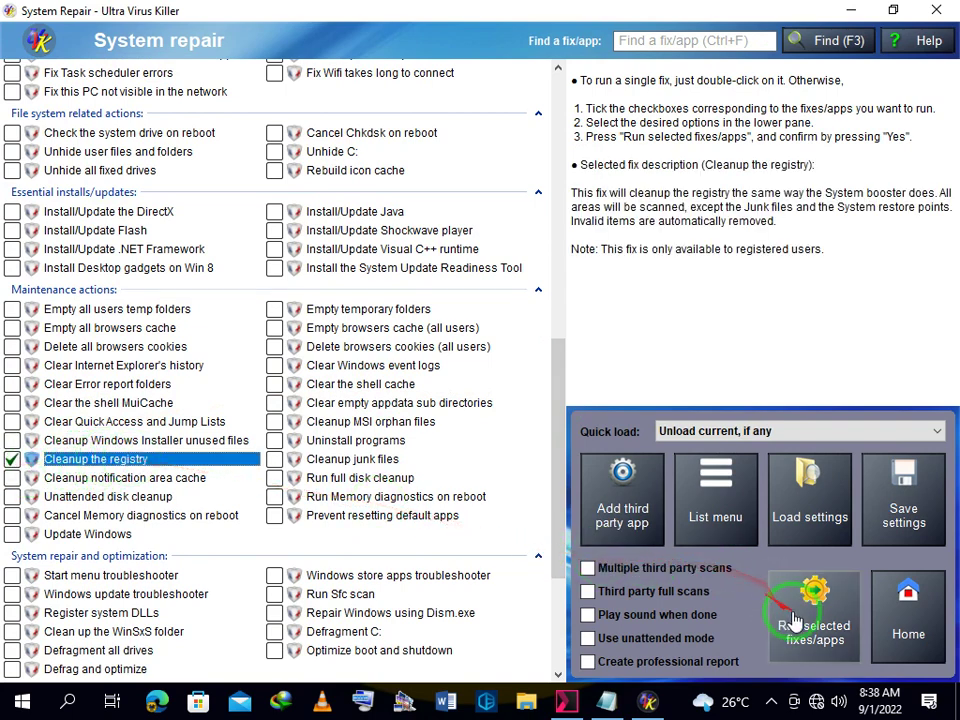
Enable unattended mode, check the registry cleanup description, and run the selected fix
click(600, 638)
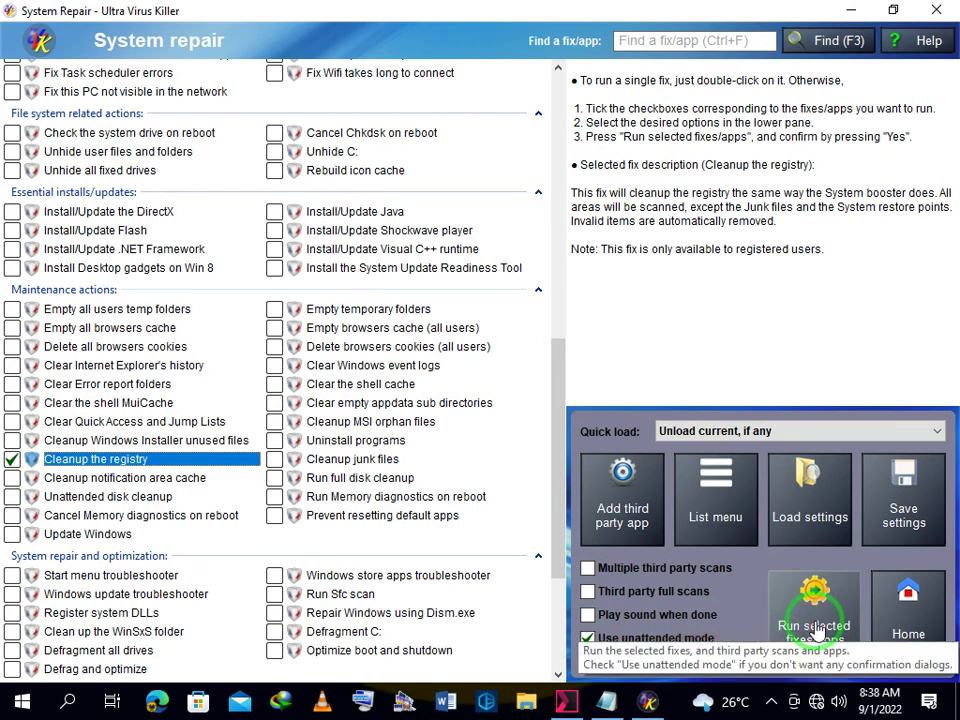
drag(569, 193, 776, 224)
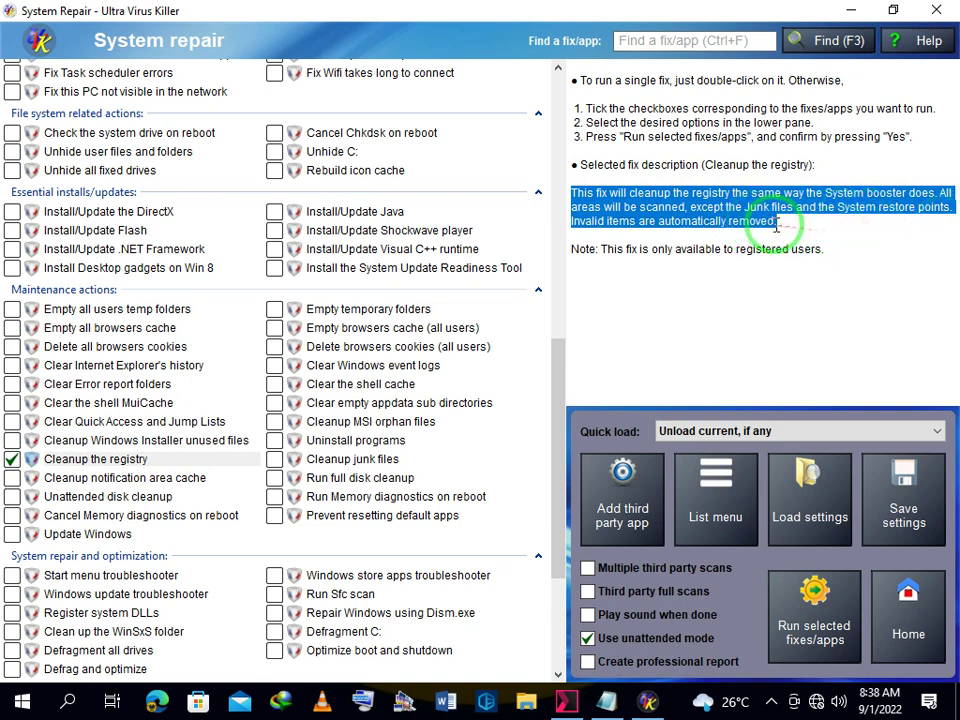
click(789, 223)
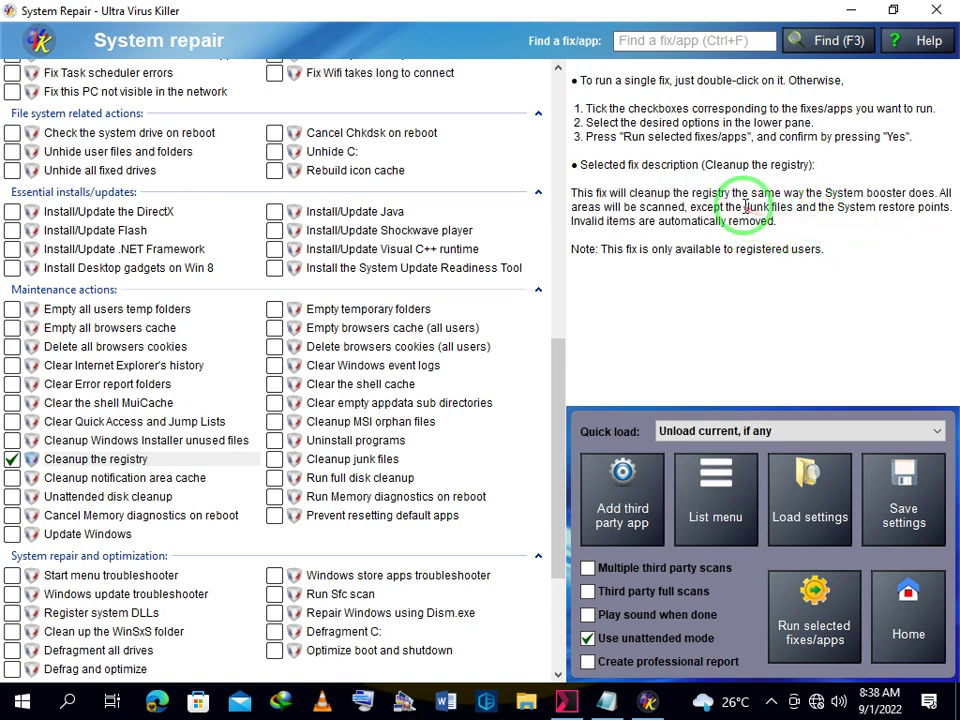
double_click(822, 207)
click(666, 197)
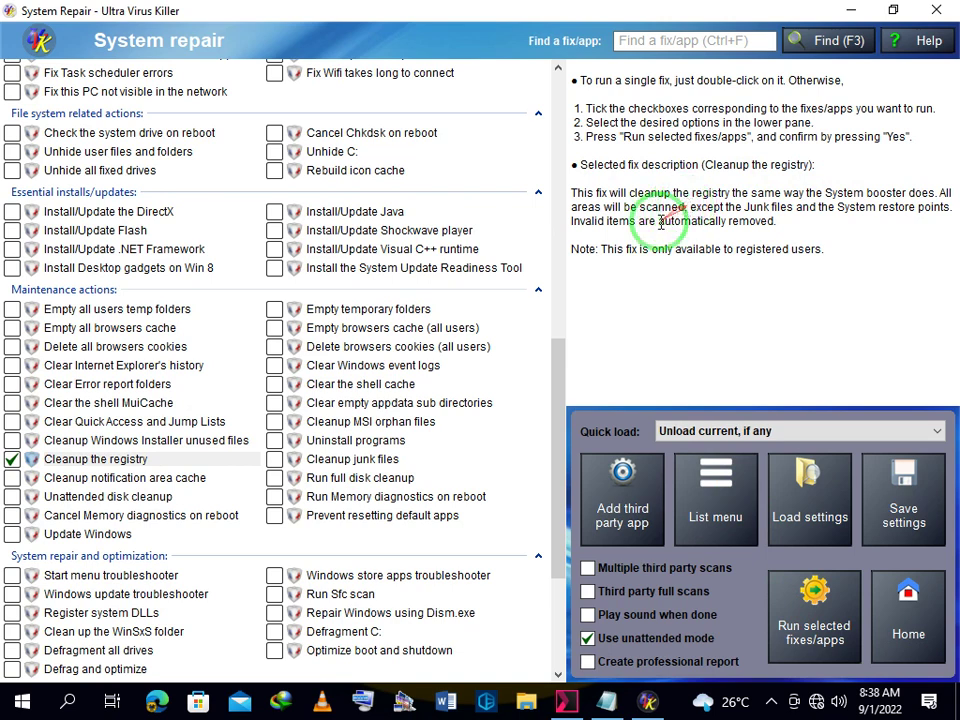
drag(577, 249, 861, 242)
click(816, 253)
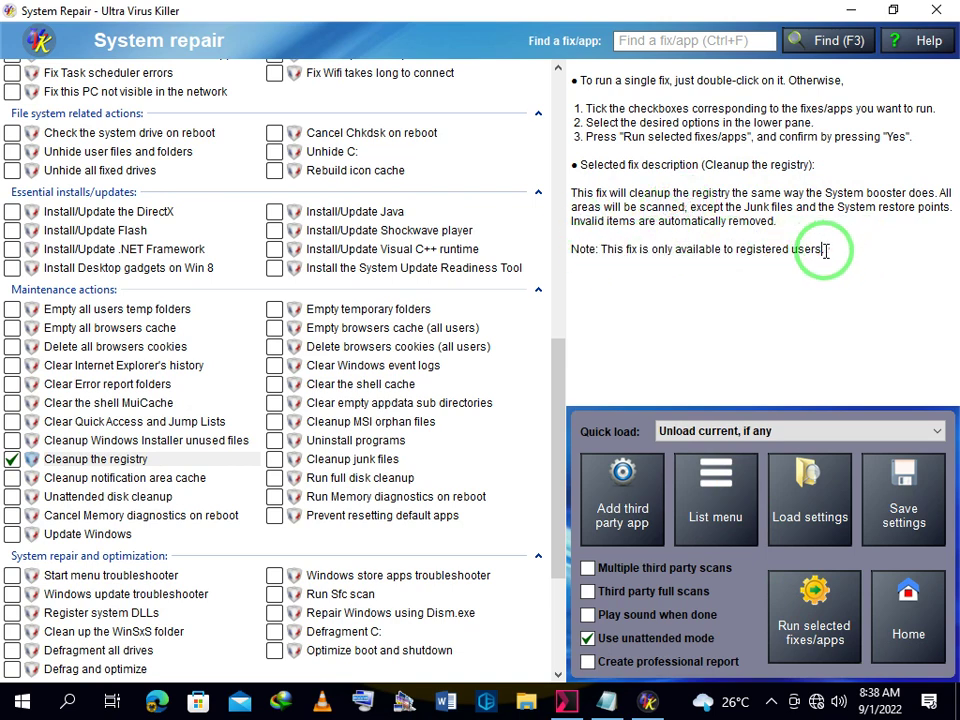
click(812, 608)
click(405, 385)
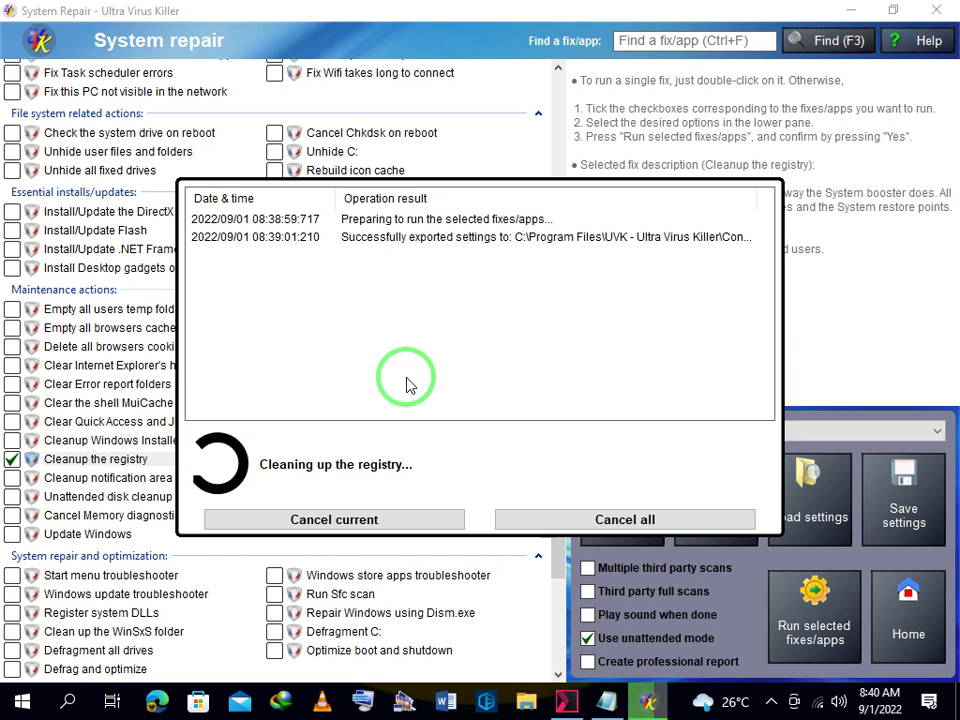
click(956, 700)
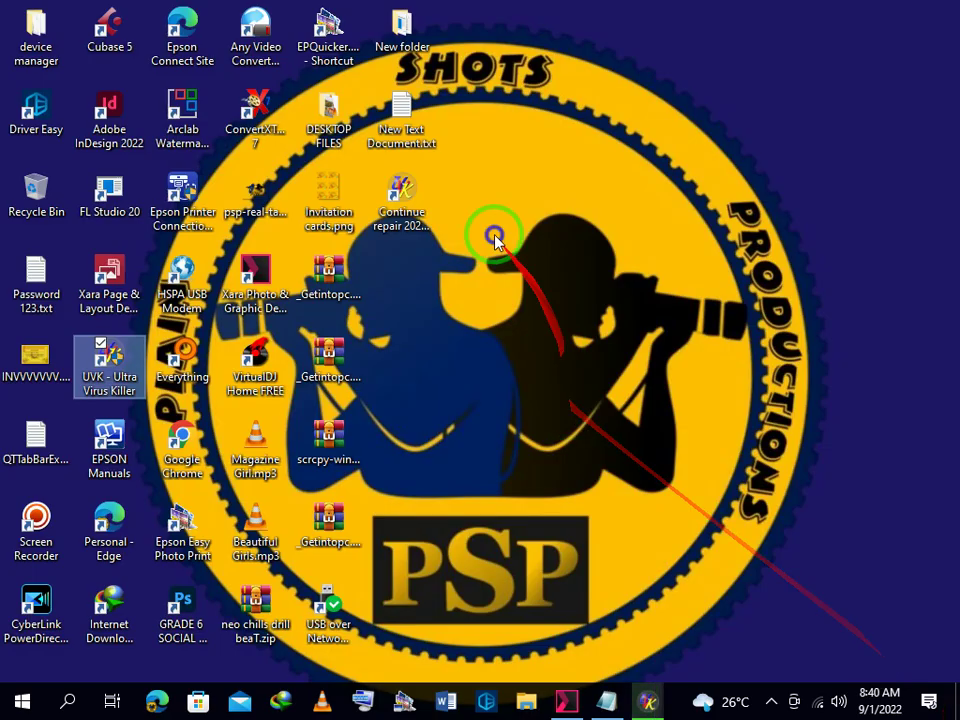
right_click(497, 238)
click(540, 291)
right_click(508, 268)
click(536, 317)
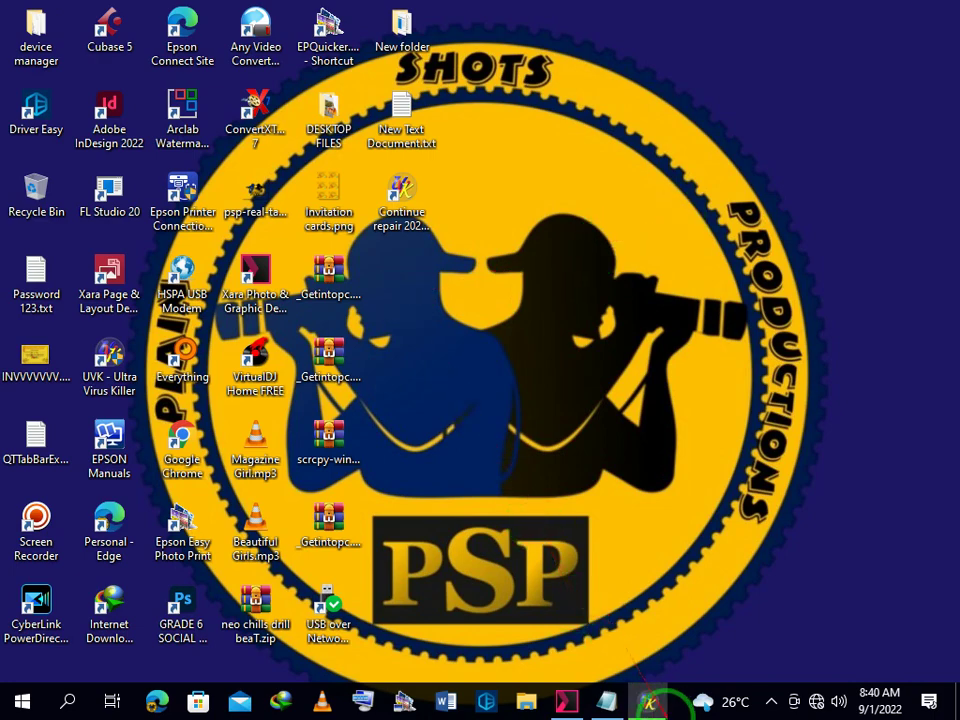
click(648, 701)
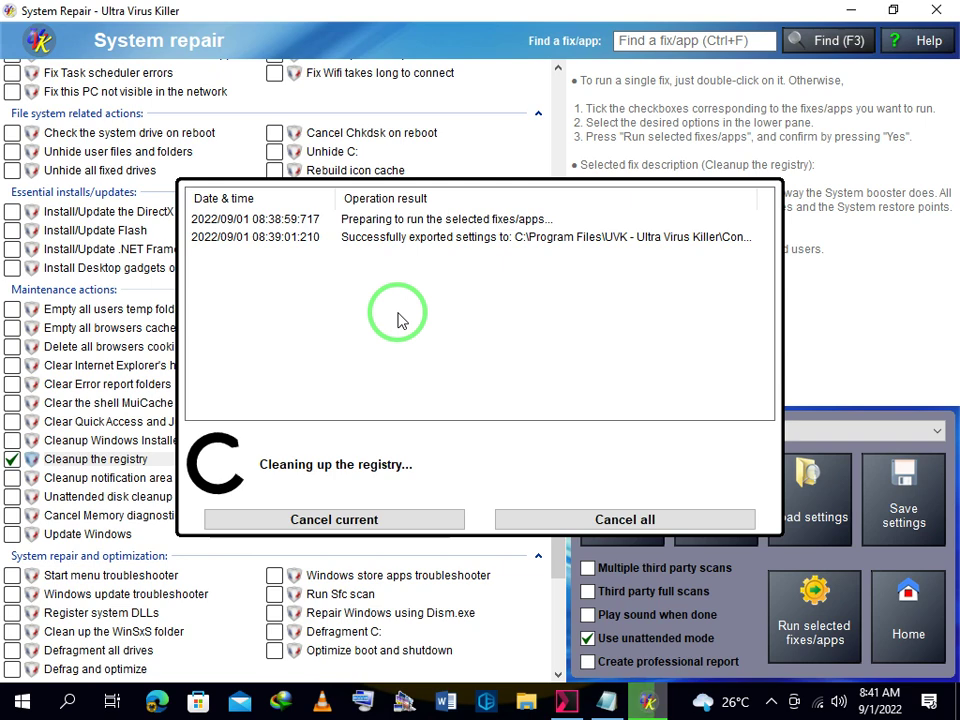
click(770, 703)
right_click(753, 665)
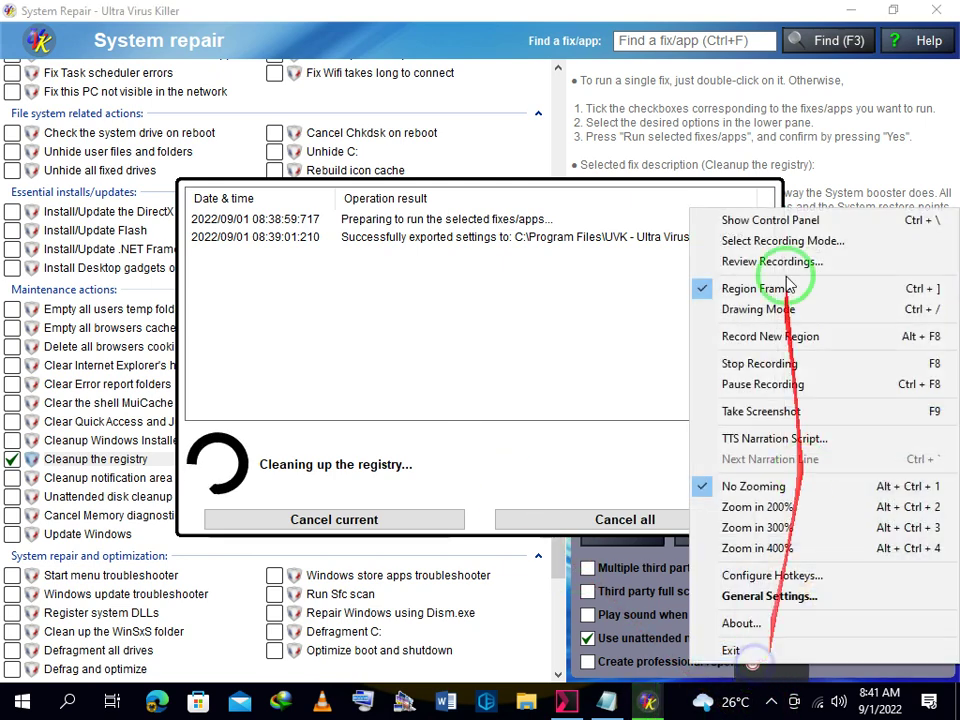
click(779, 220)
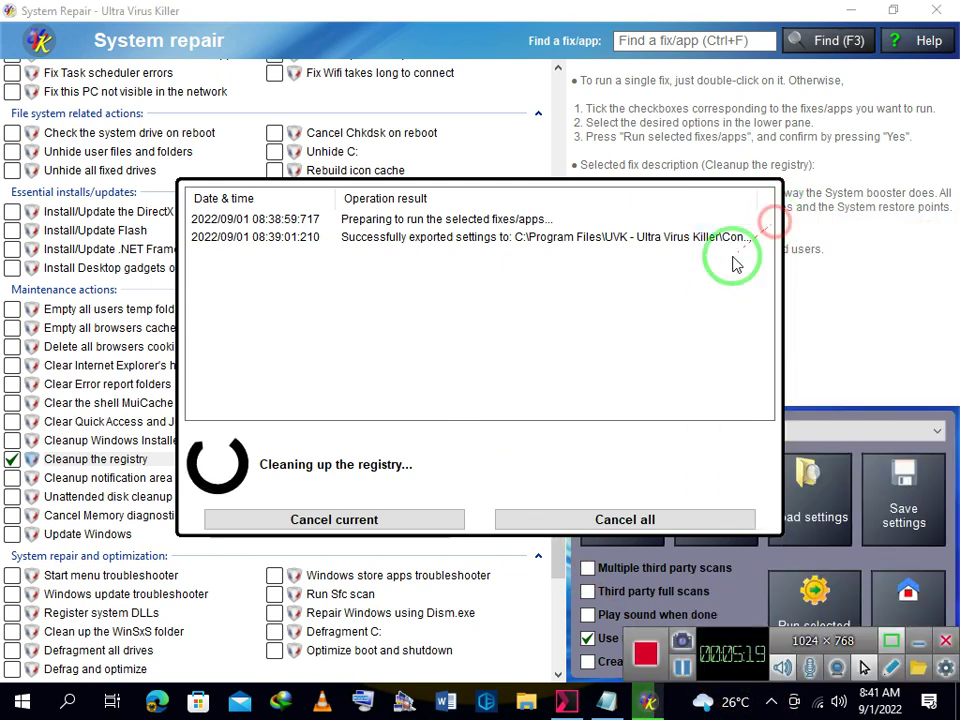
click(680, 670)
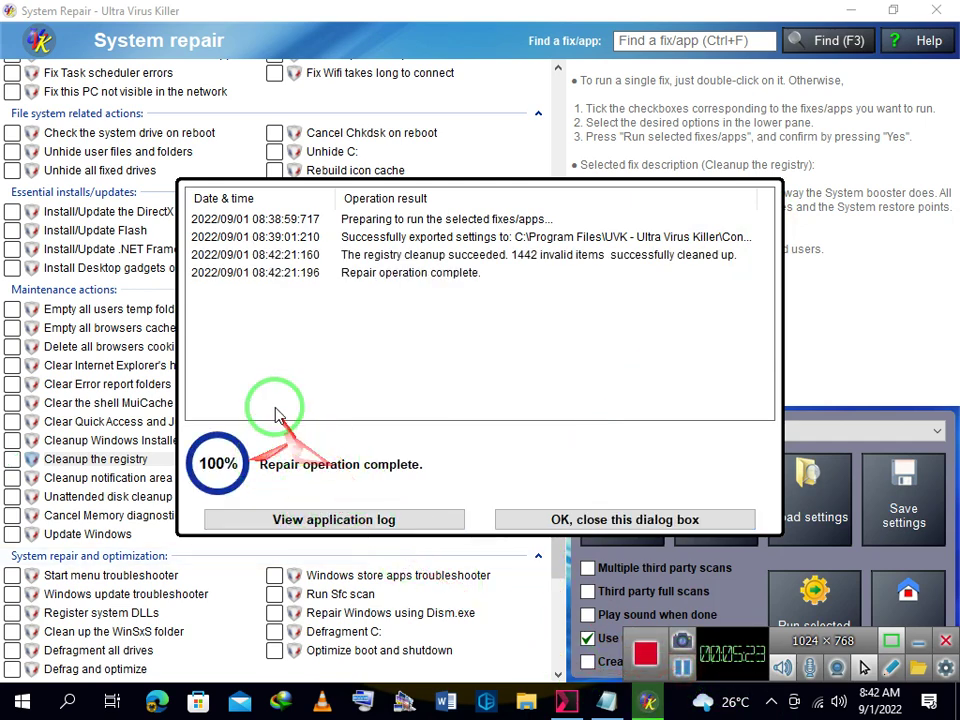
Dismiss the repair results dialog and close Ultra Virus Killer
click(565, 518)
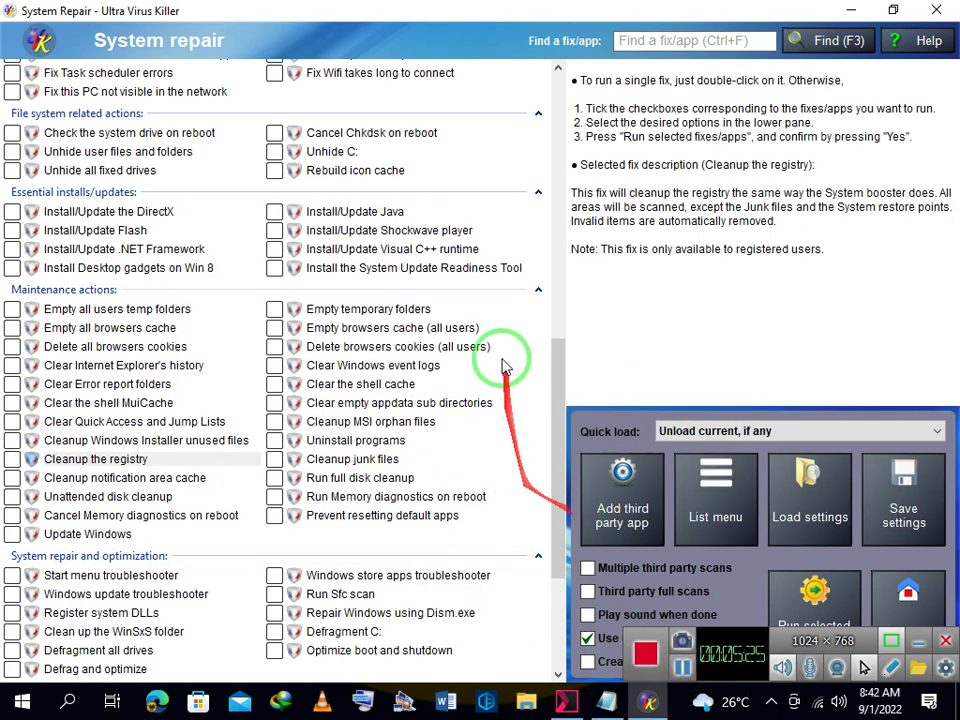
click(940, 20)
click(690, 238)
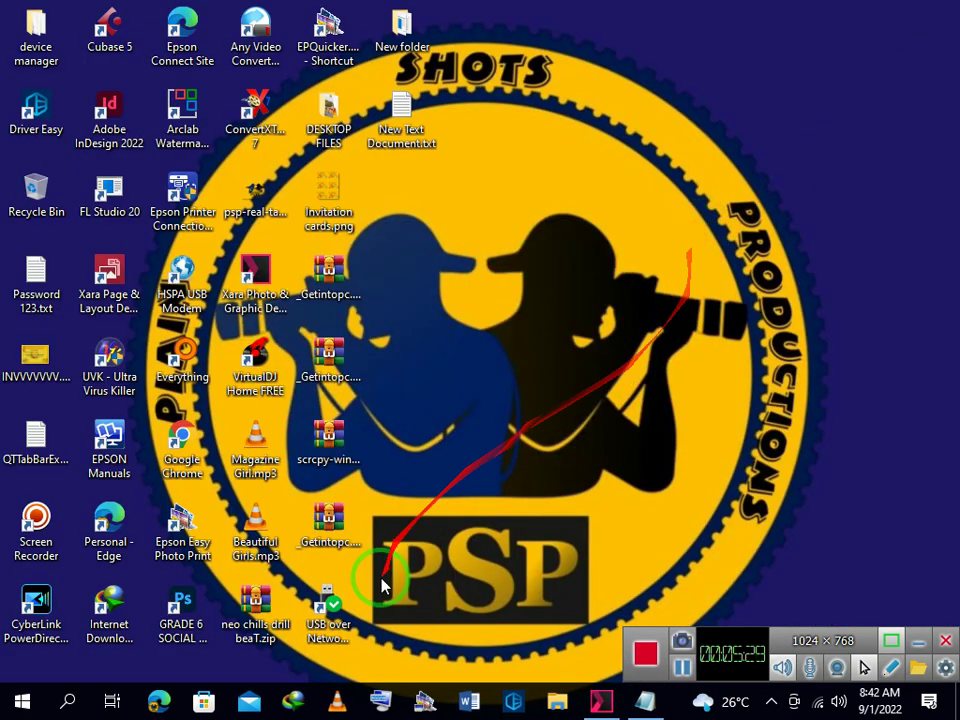
Return to Notepad and, after three blank lines, add "The software link is in the description........THANKS FOR WATCHING!!!"
click(643, 702)
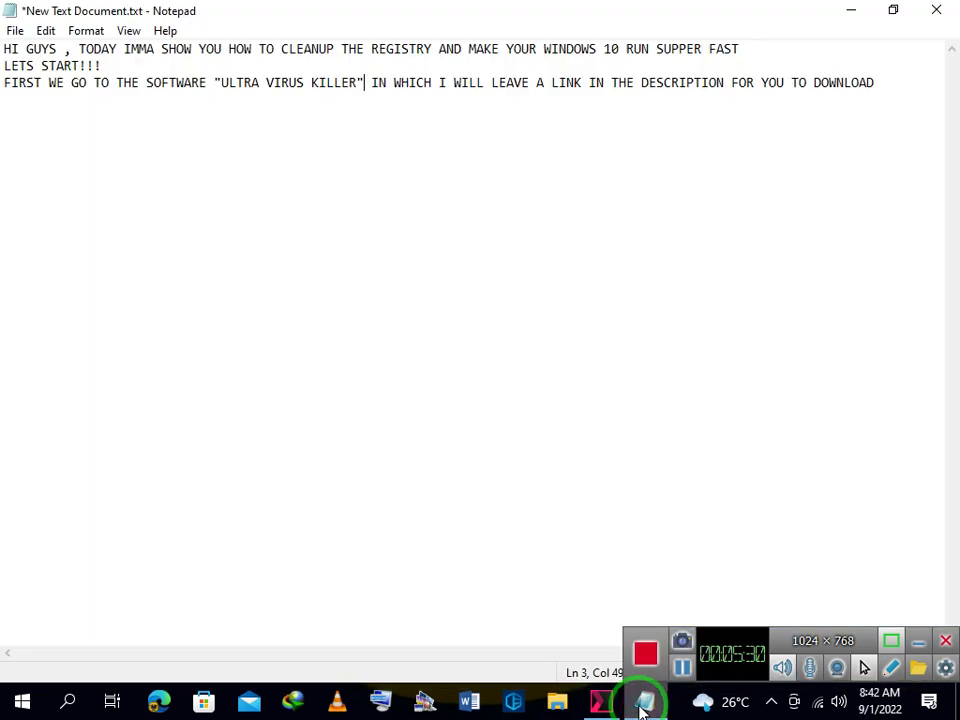
click(881, 80)
key(Return)
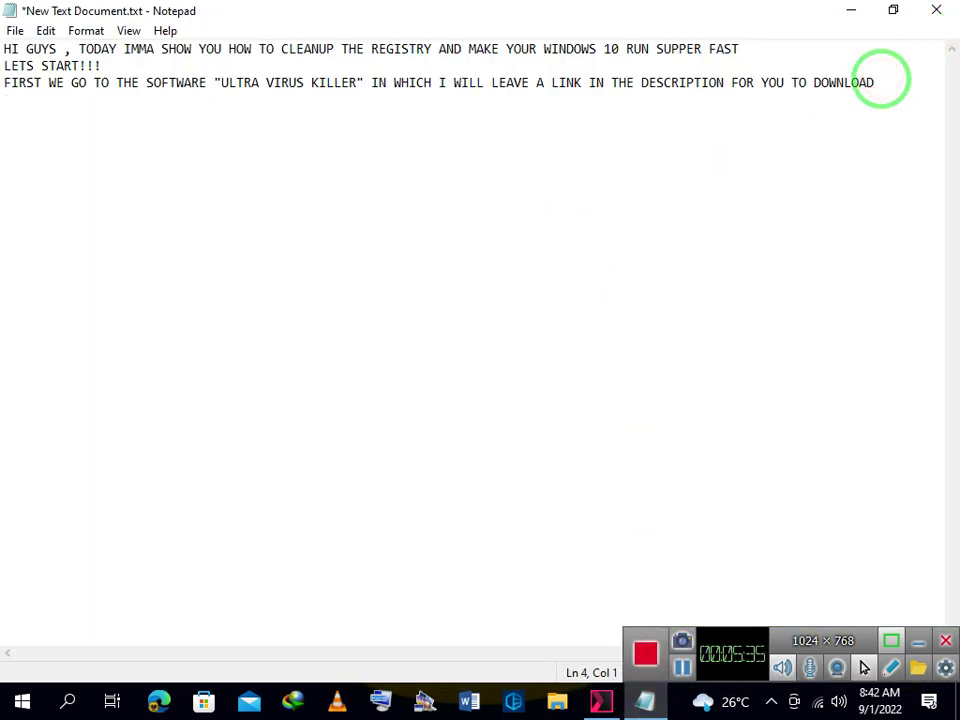
key(Return)
key(Return)
key(Return)
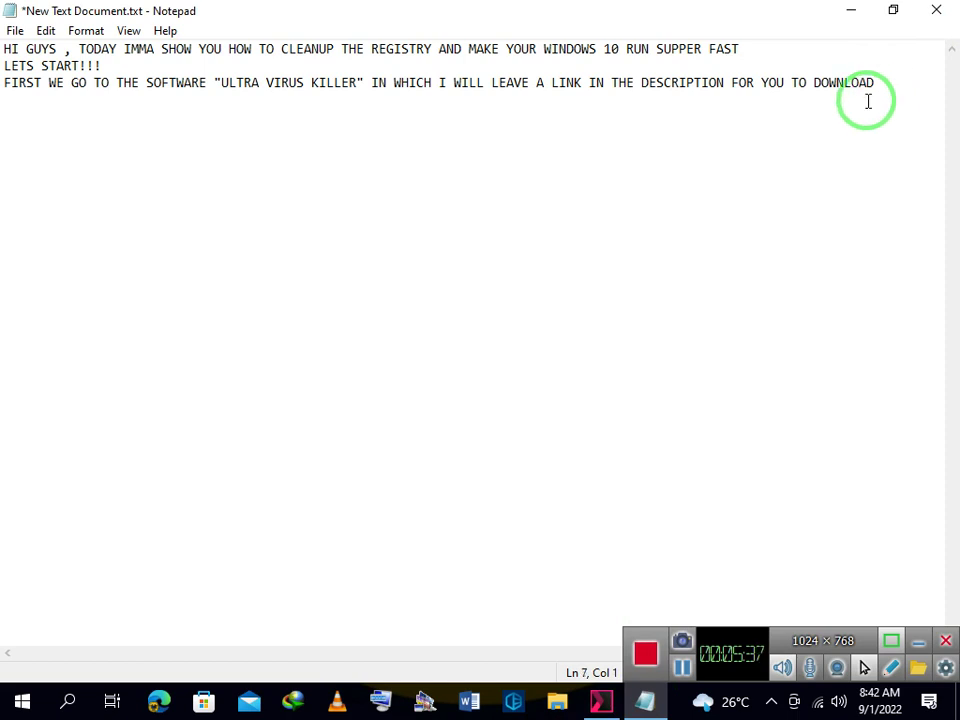
text(The software link is in the description........THANKS FOR WATCHING!!!)
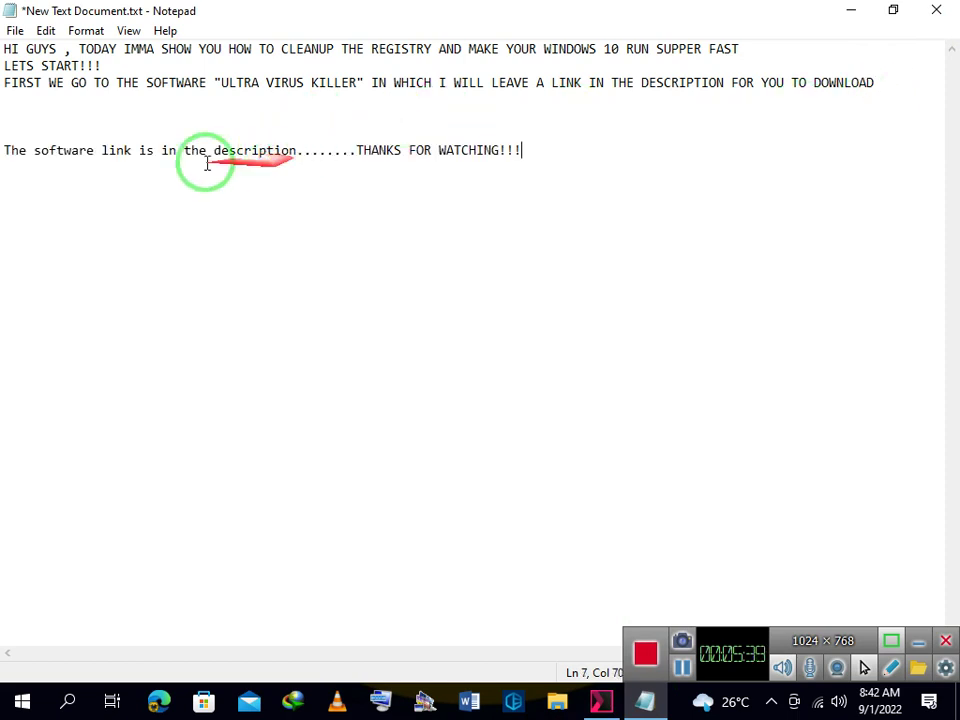